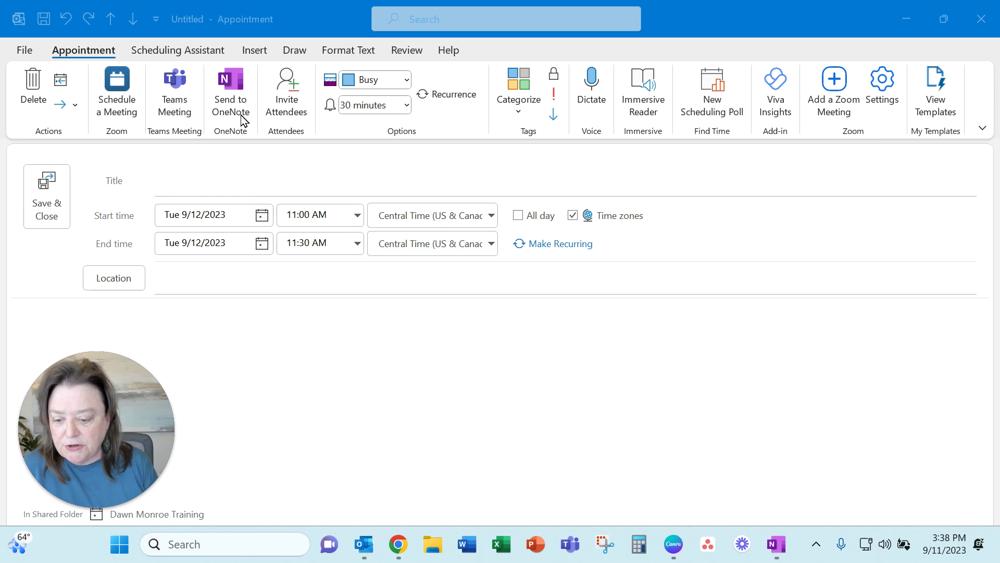
Title the appointment 'Sample Meeting' and add one contact as a required attendee
click(331, 224)
click(242, 170)
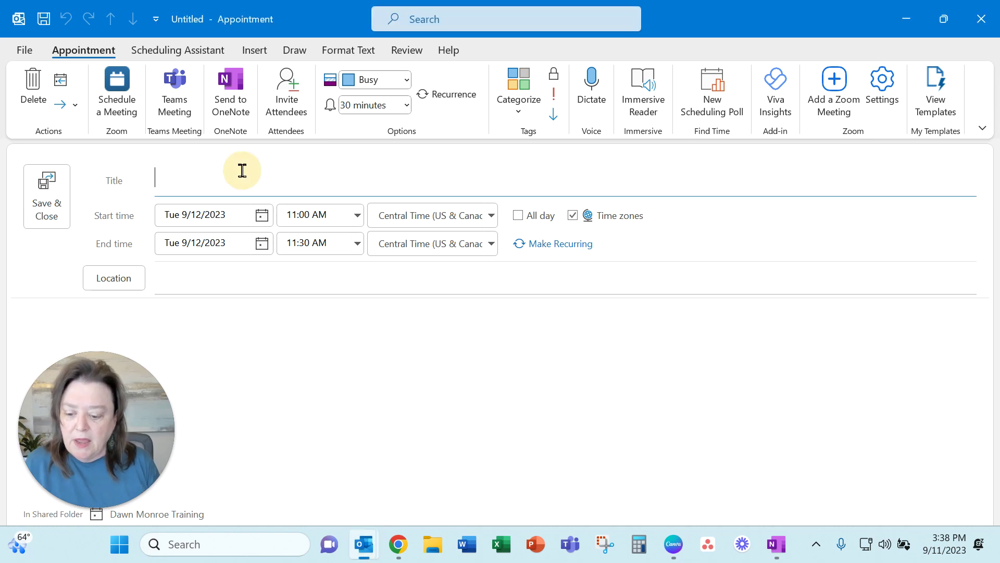
text(Samp)
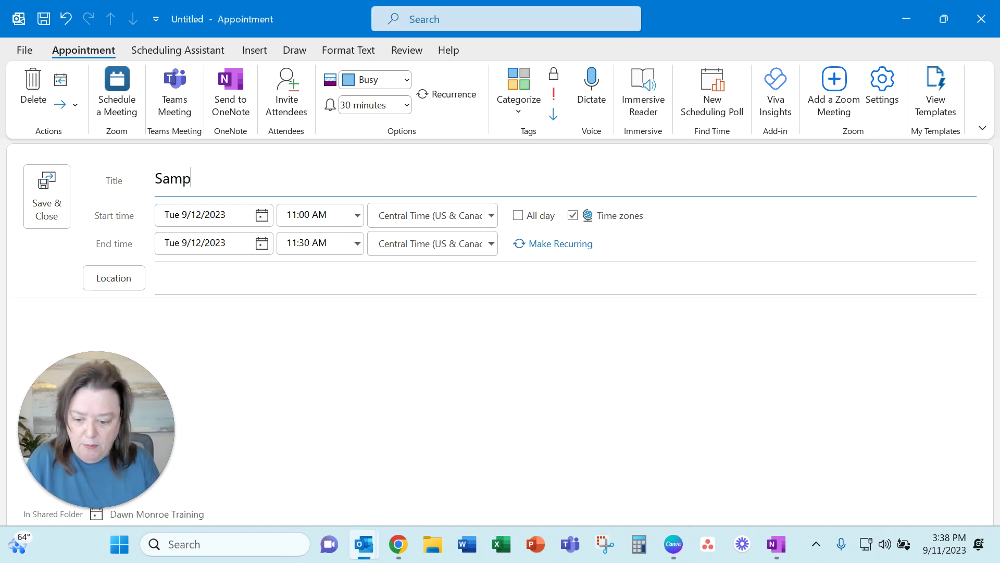
text(le Meeting)
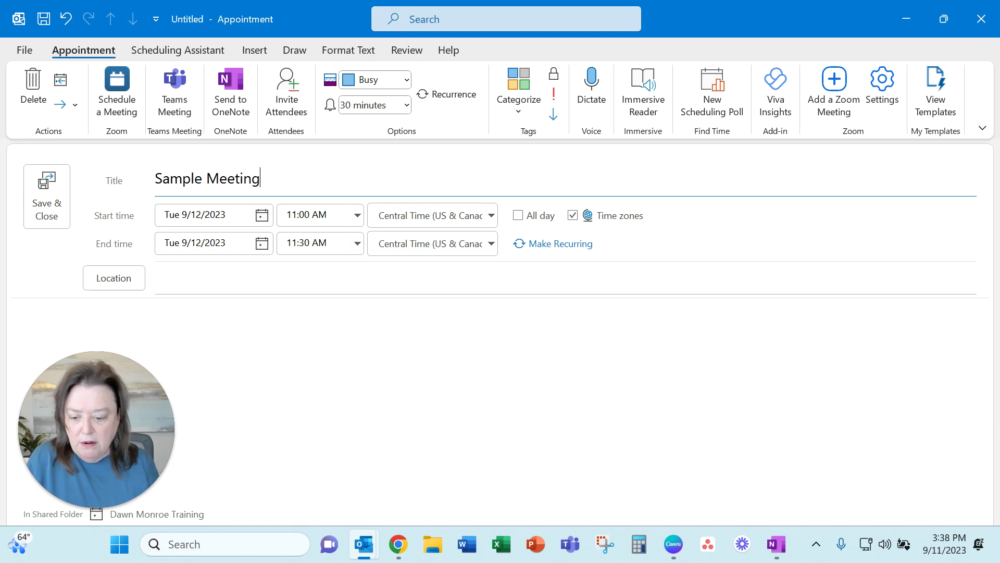
click(295, 108)
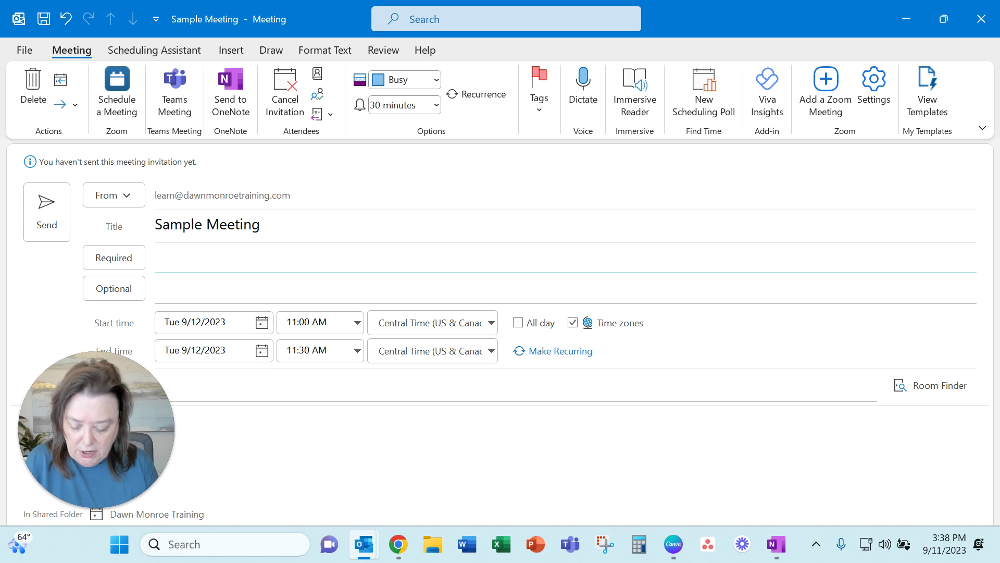
text(dawn)
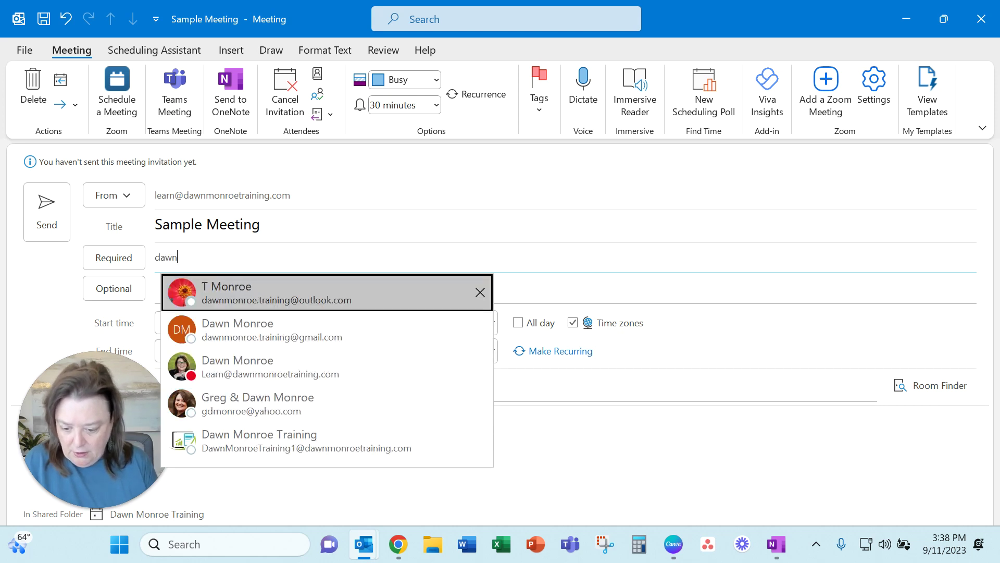
key(Return)
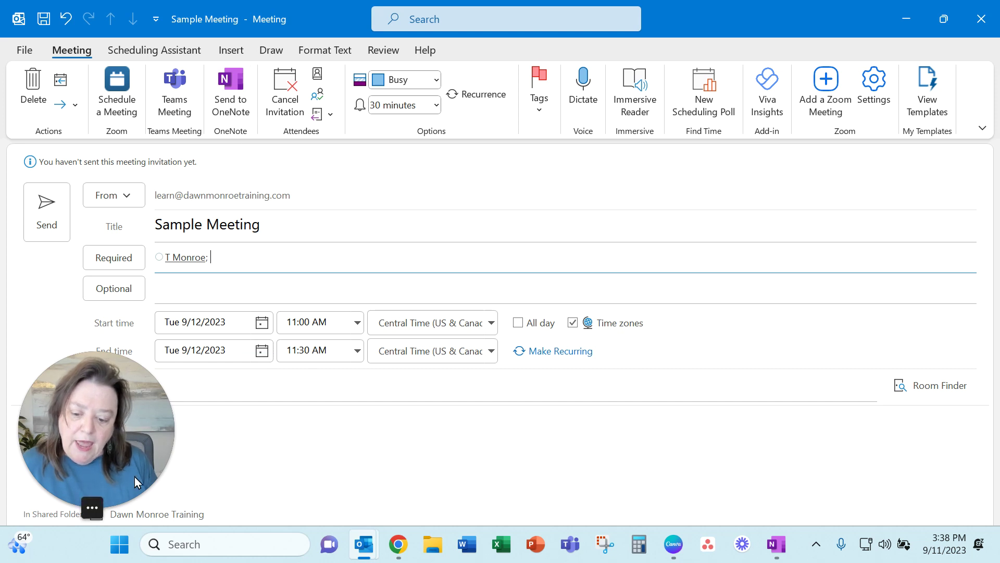
Share the meeting notes in OneNote, stored in the Testing notebook's Meeting section
mouse_move(122, 389)
drag(122, 388, 883, 434)
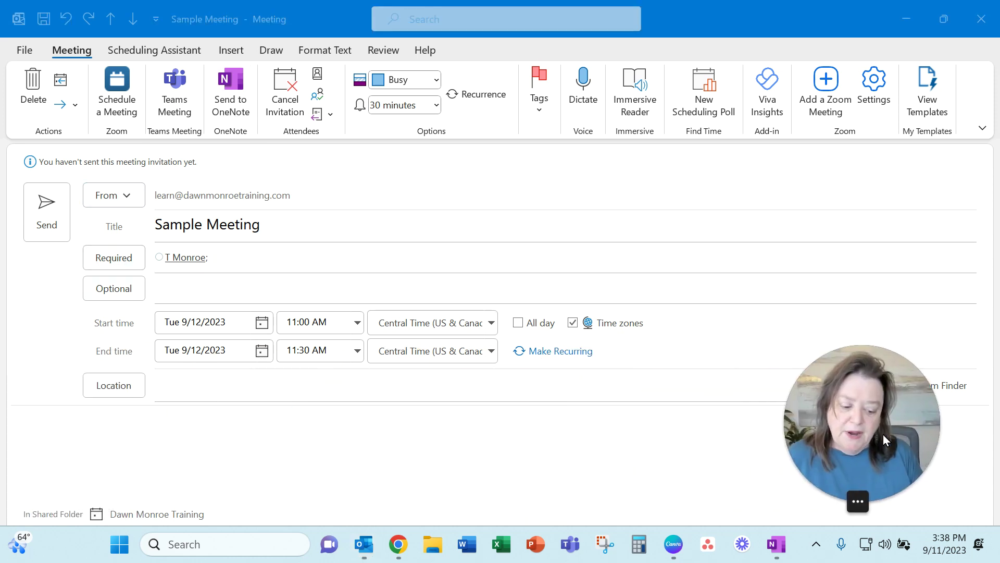
click(236, 104)
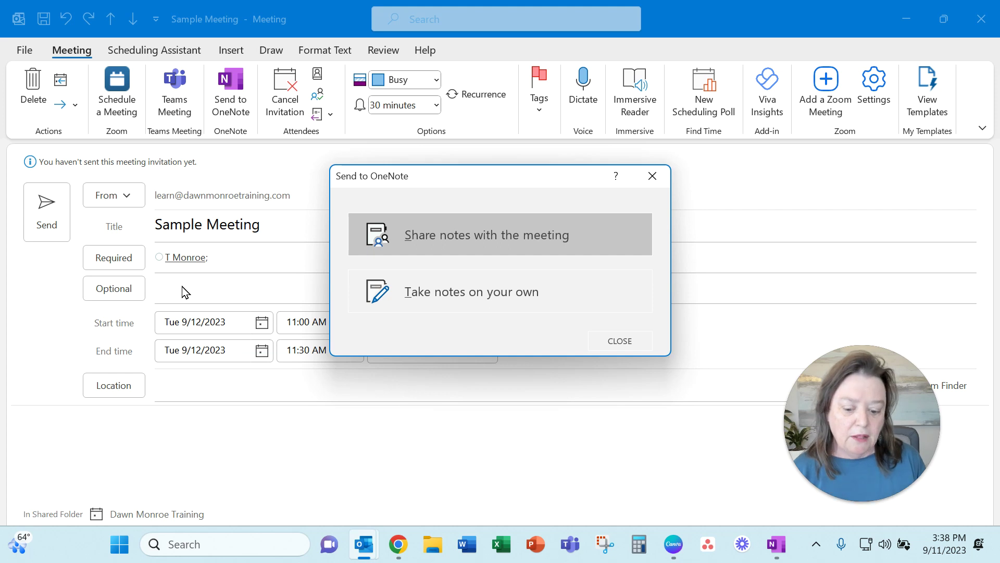
click(482, 246)
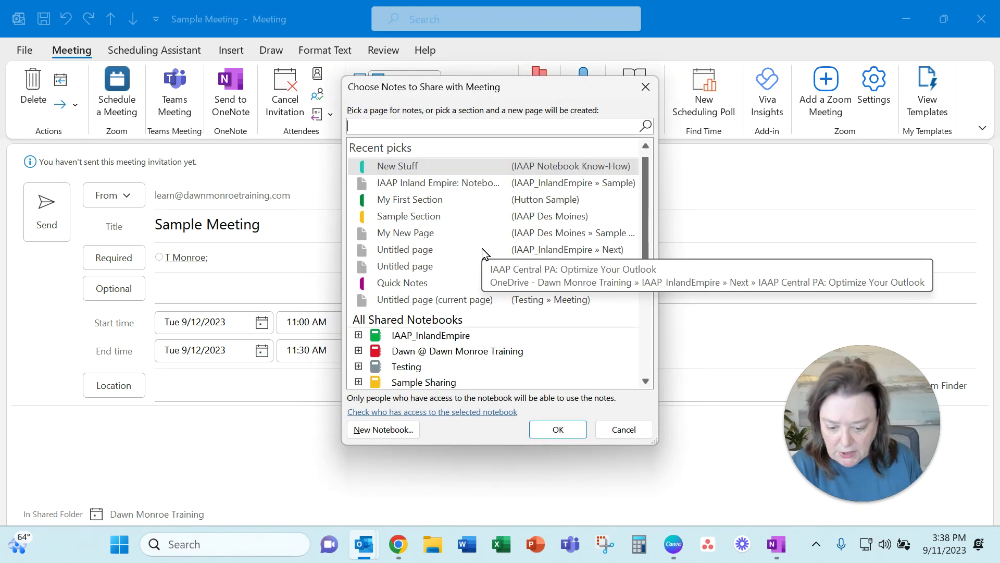
click(412, 371)
click(546, 428)
scroll(552, 333, down, 3)
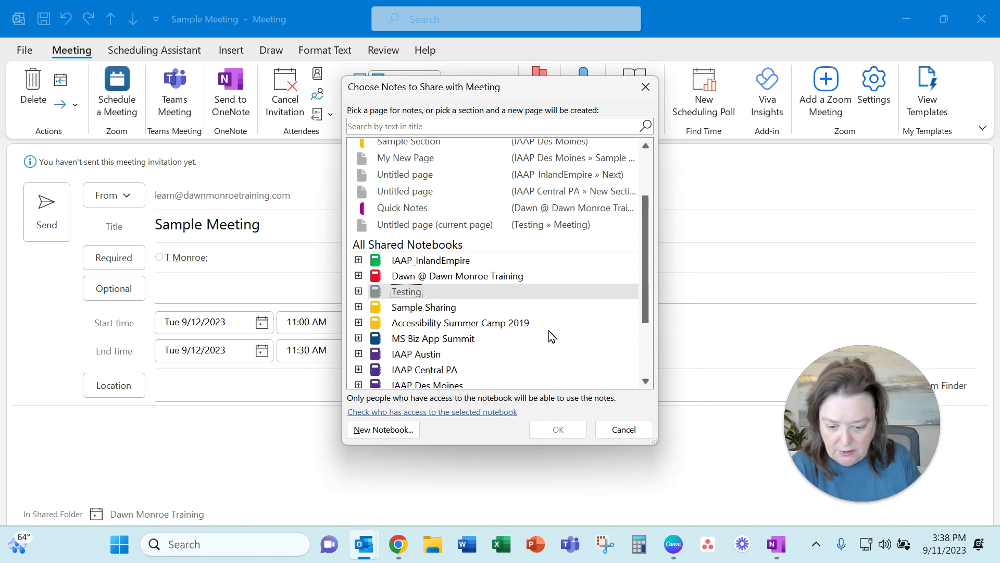
click(358, 291)
click(425, 308)
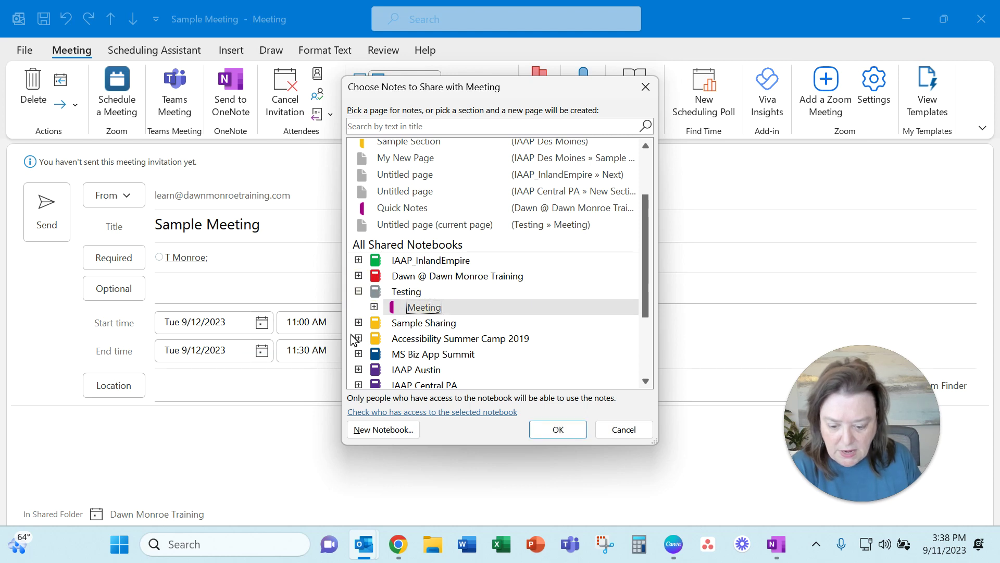
click(552, 432)
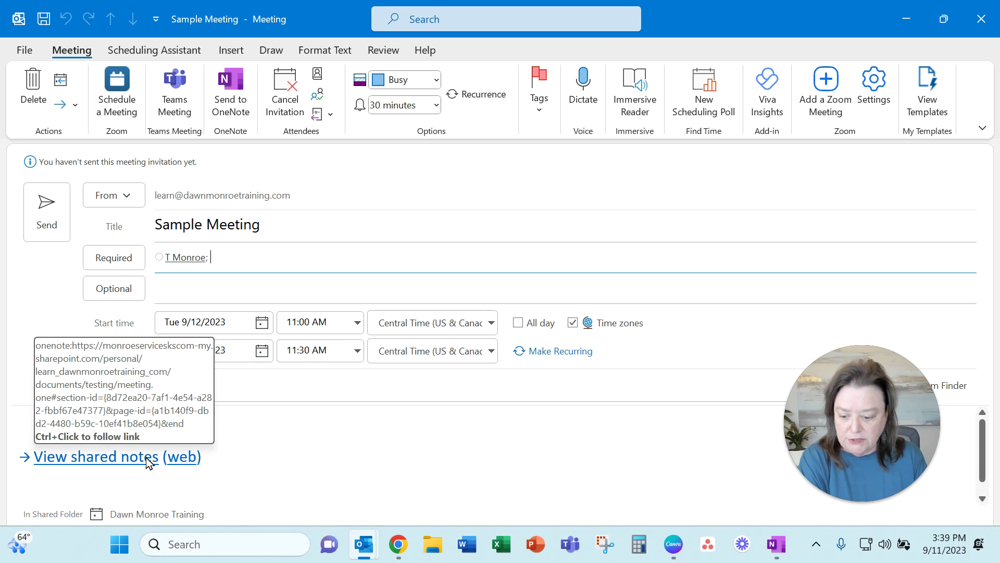
In OneNote, open the Sample Meeting page listing the 9/12/2023 11:00 AM date and participants
click(782, 550)
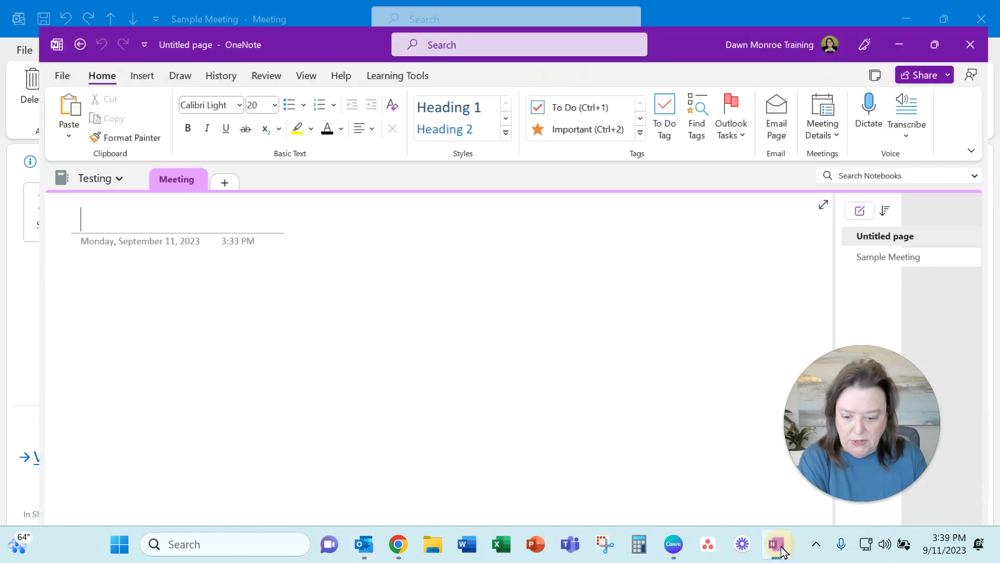
click(136, 297)
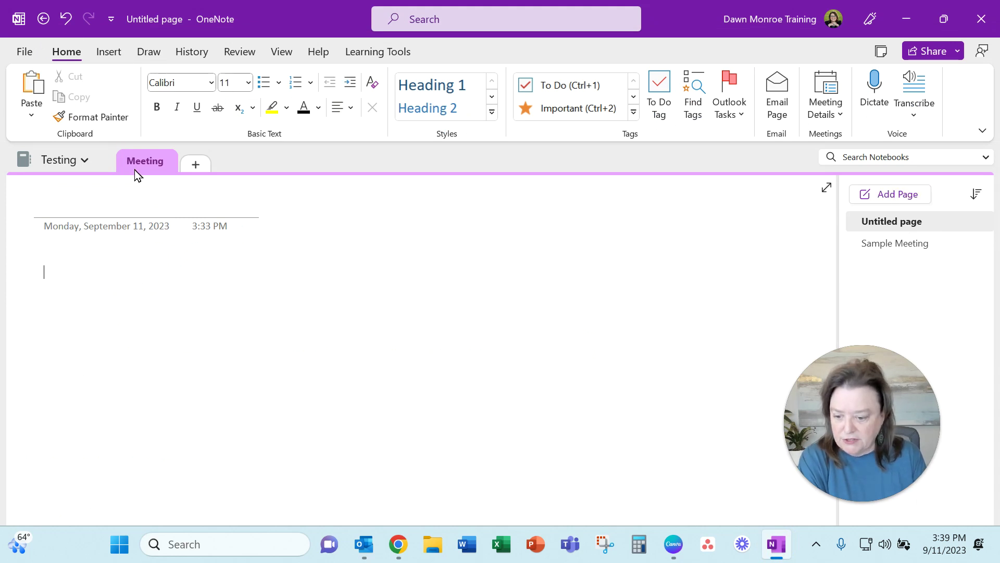
right_click(150, 165)
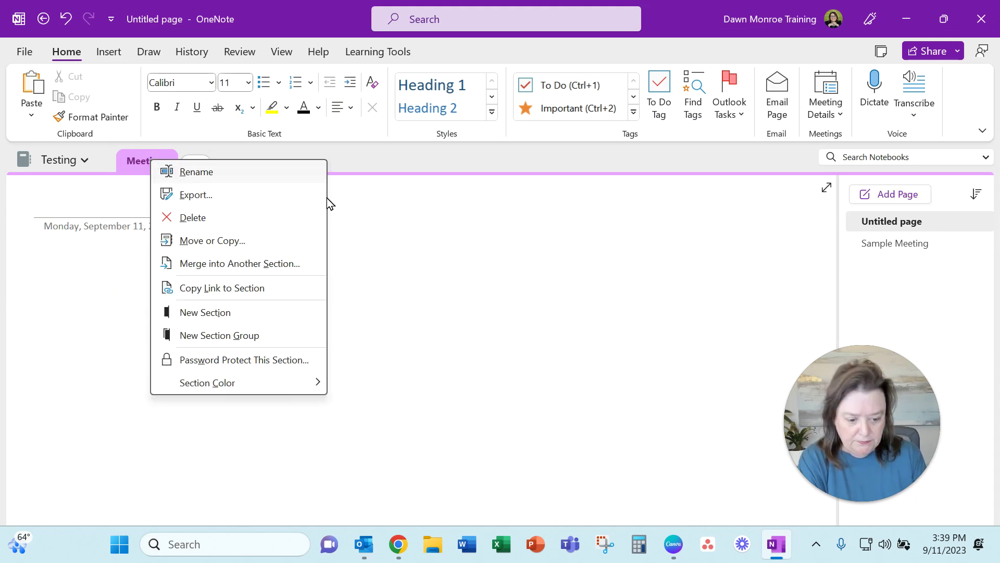
click(894, 240)
click(895, 242)
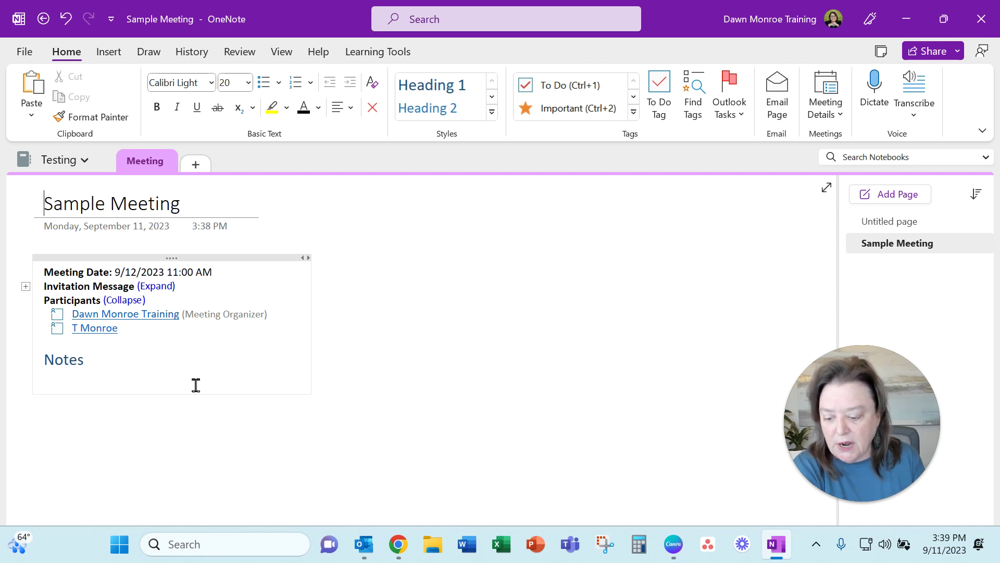
mouse_move(175, 324)
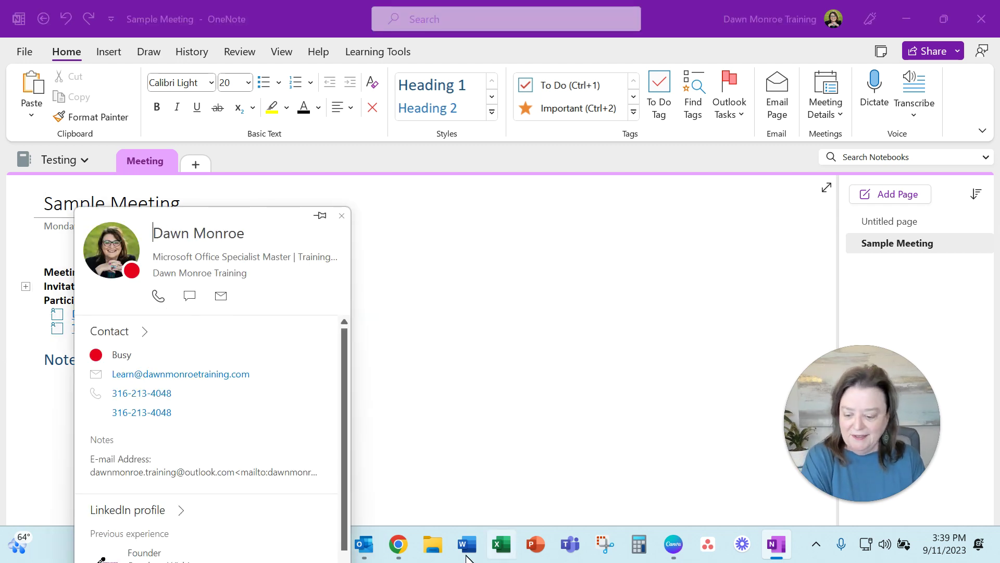
click(51, 196)
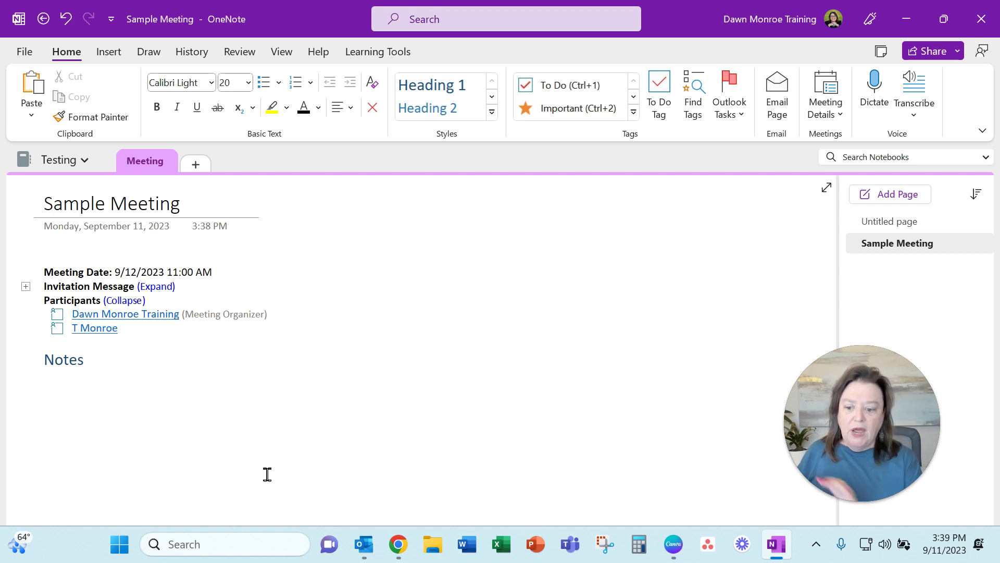
Mark both participants In Attendance and write 'This is what we discussed....' under Notes
click(58, 328)
click(57, 313)
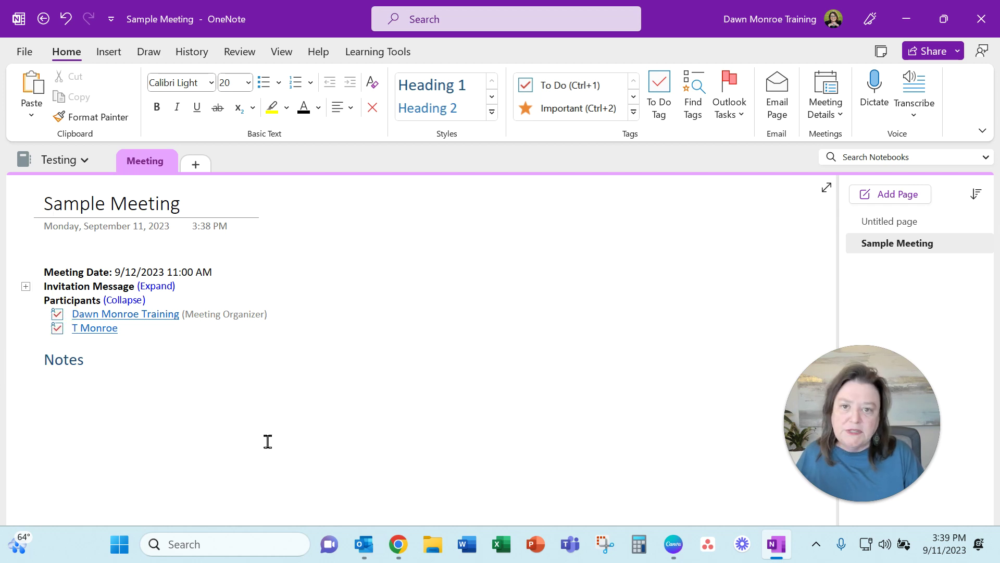
click(88, 383)
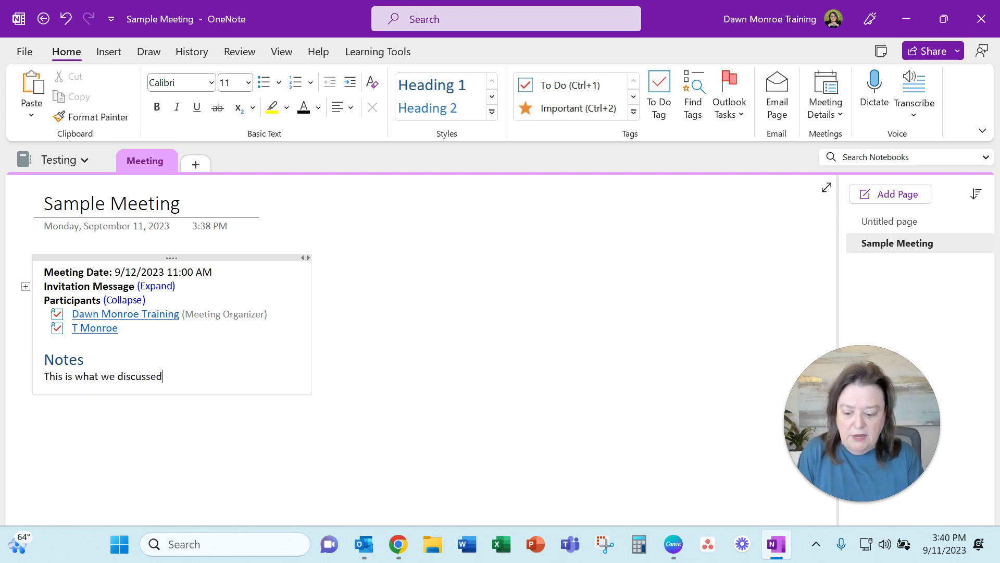
key(Return)
key(Return)
key(Return)
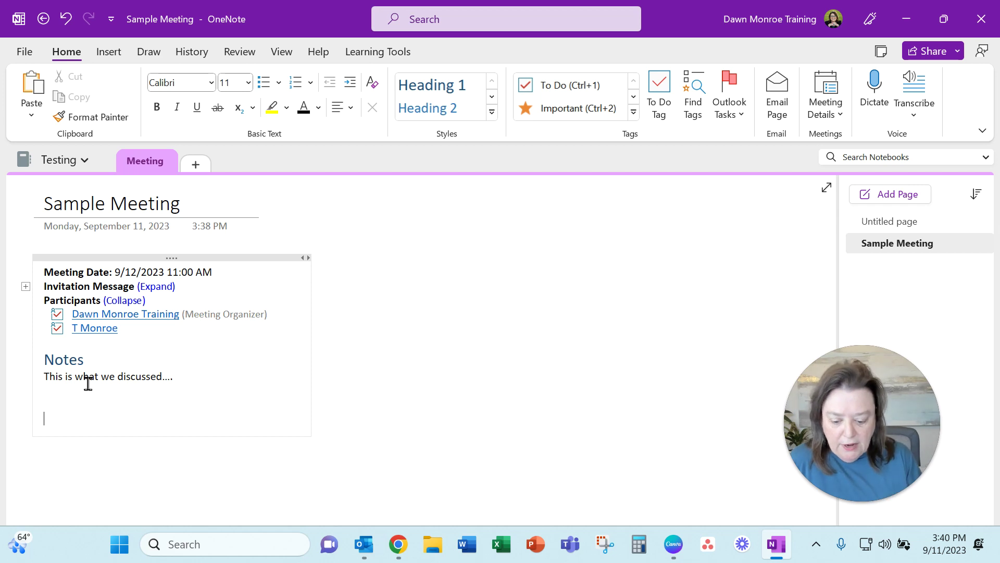
Set the Sample Meeting location to 'Conference Room' and send the invitation
mouse_move(363, 547)
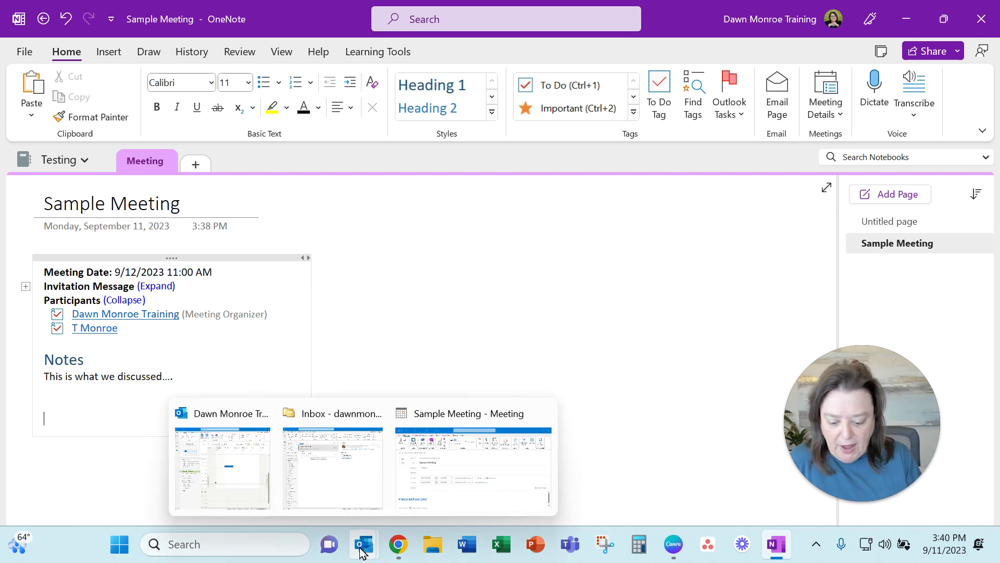
click(456, 504)
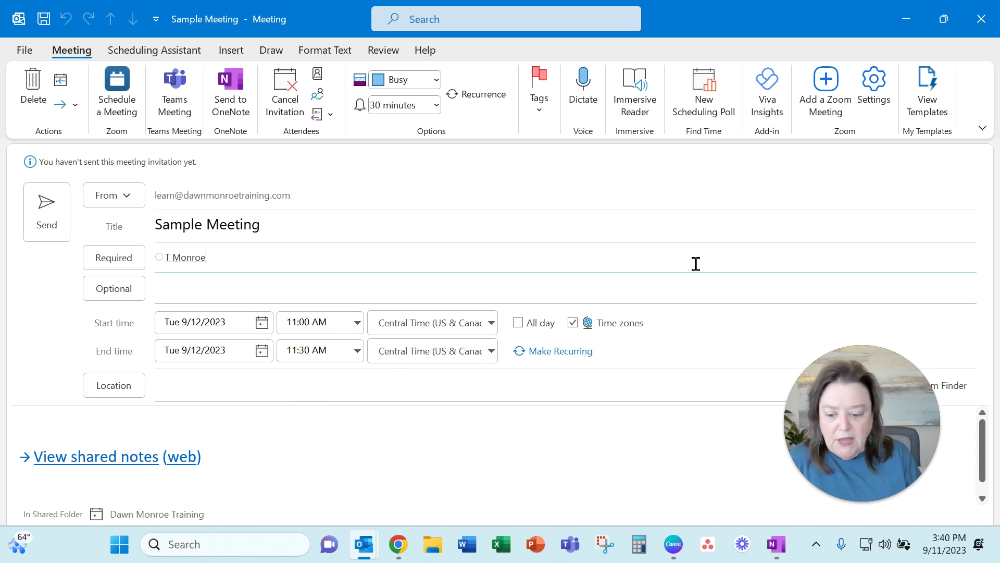
click(46, 224)
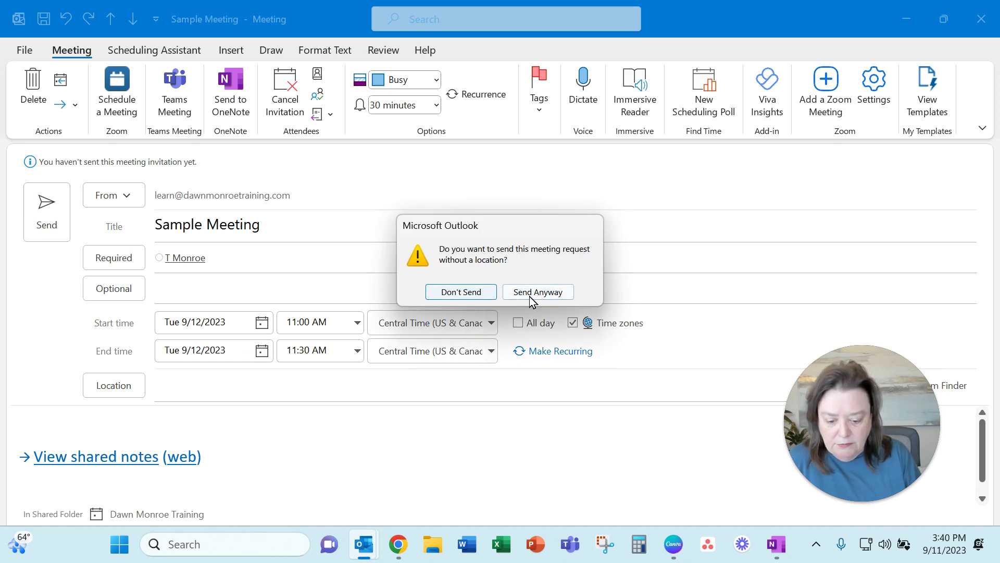
click(321, 383)
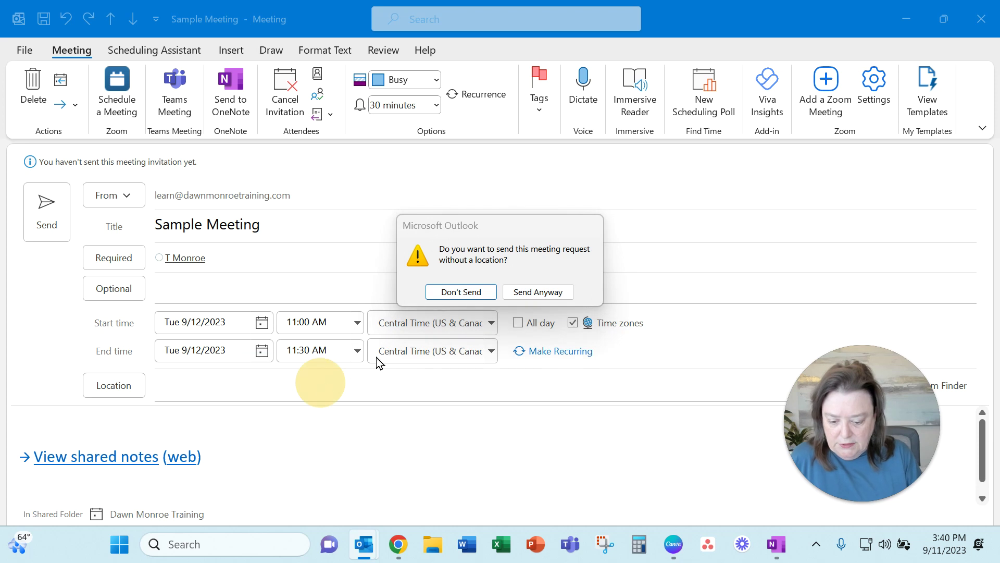
click(477, 292)
click(324, 394)
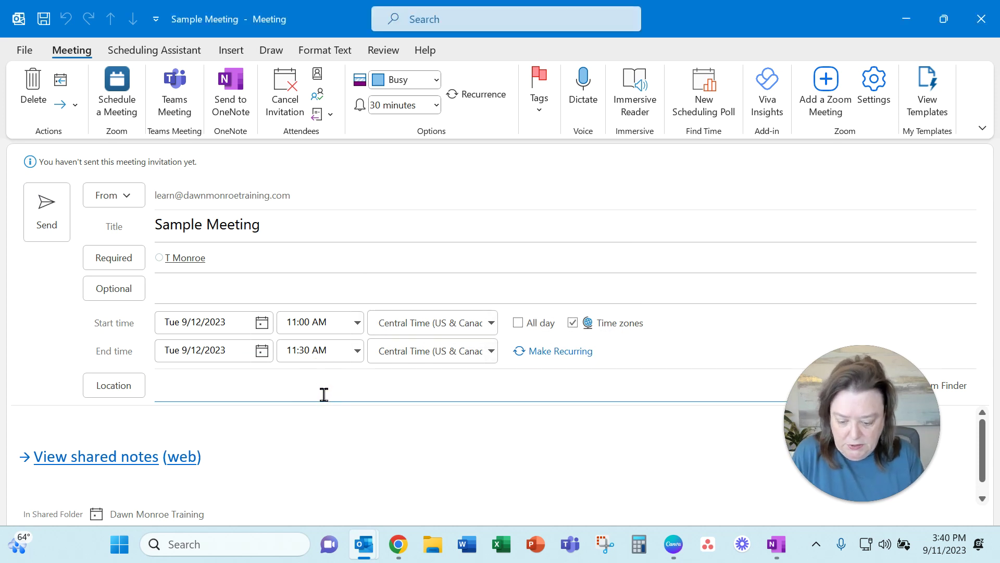
text(Conference Room)
click(310, 426)
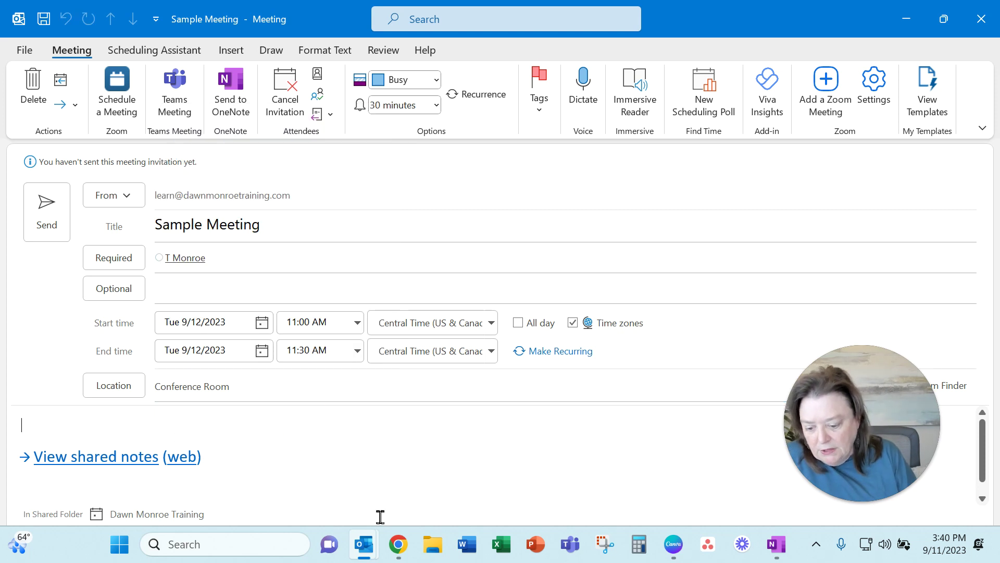
click(53, 213)
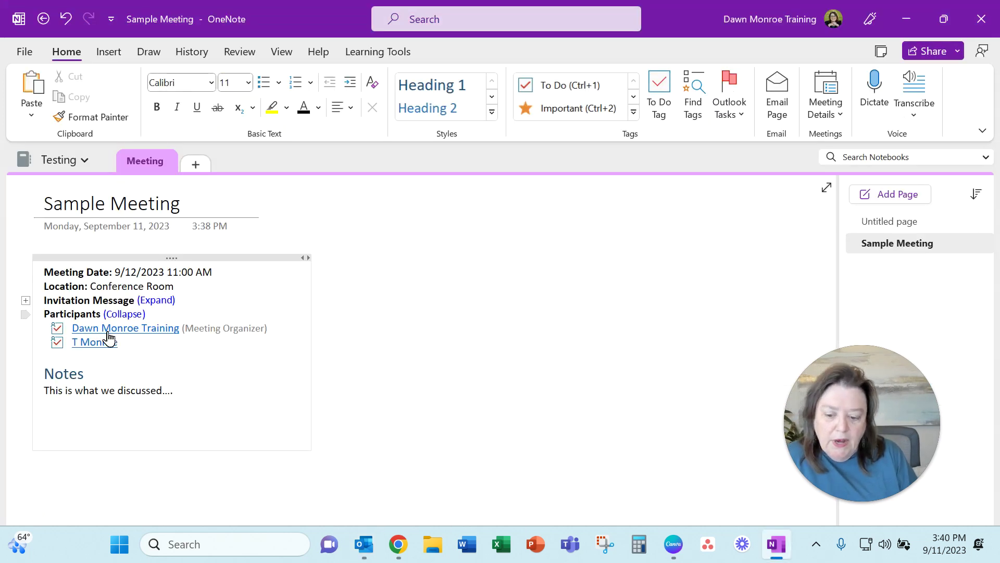
Maximize the Outlook calendar to show the September 10–16, 2023 week with Sample Meeting
mouse_move(366, 553)
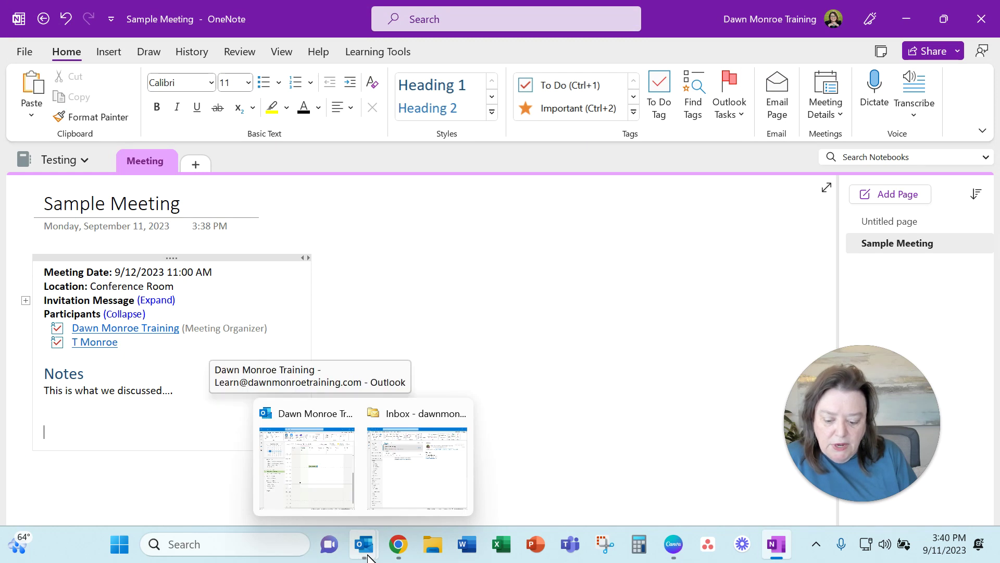
click(335, 491)
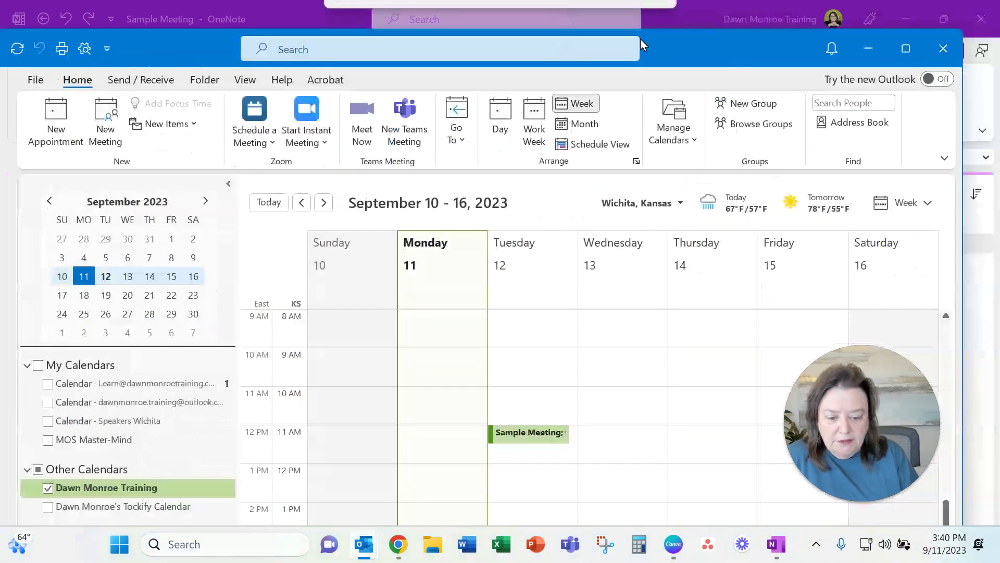
drag(644, 45, 670, 37)
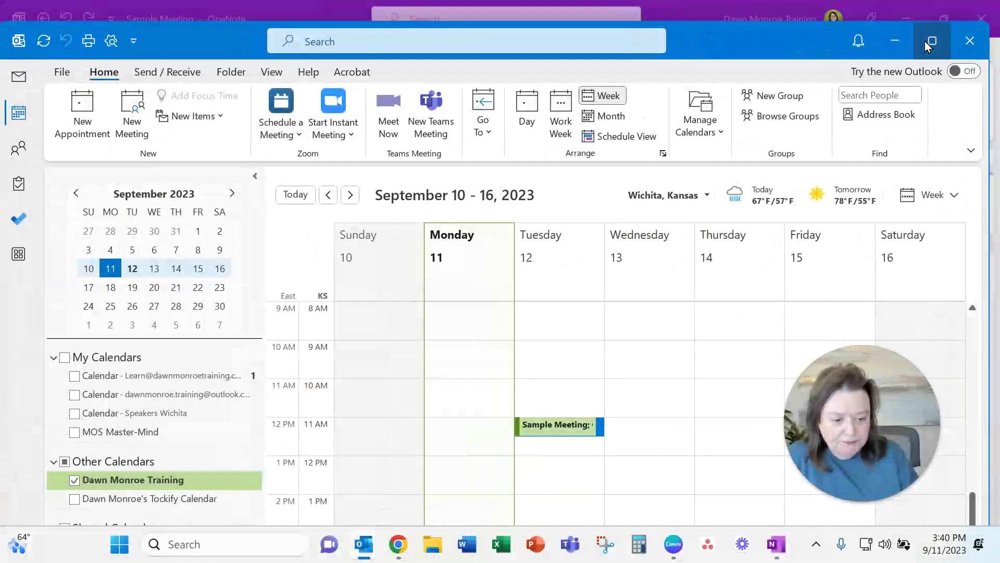
click(952, 41)
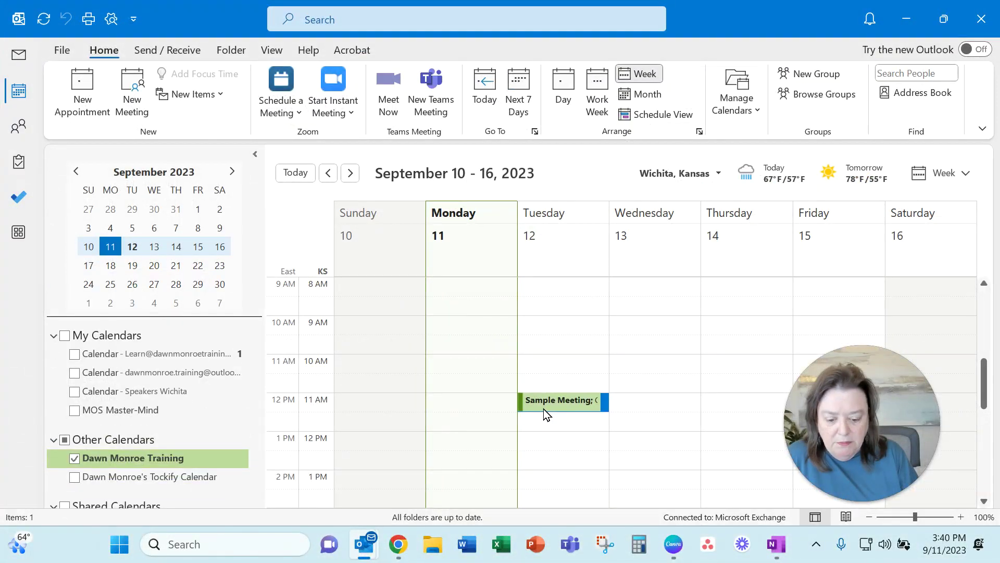
mouse_move(544, 414)
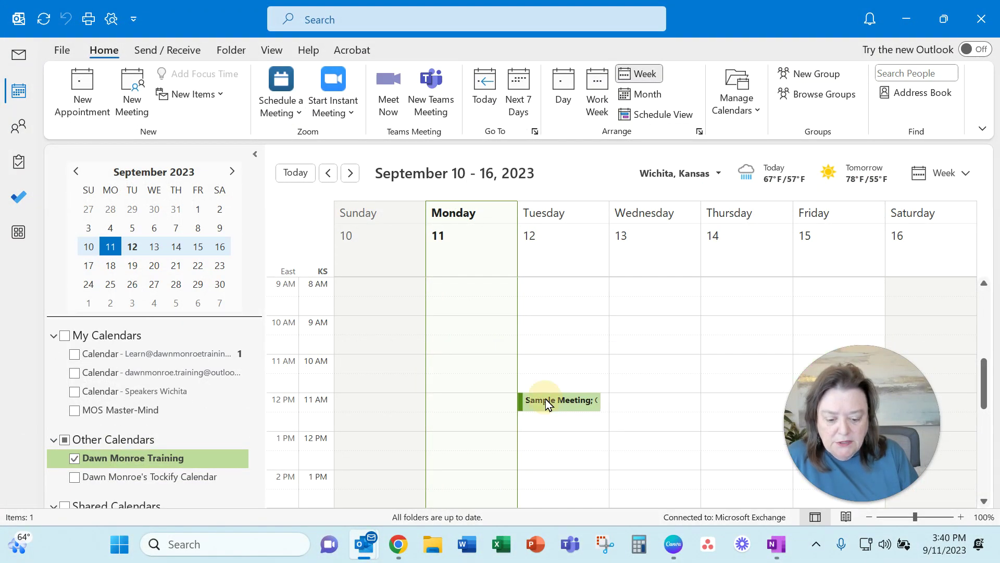
Open Tuesday's Sample Meeting appointment and follow its View shared notes link to OneNote
click(545, 400)
double_click(545, 401)
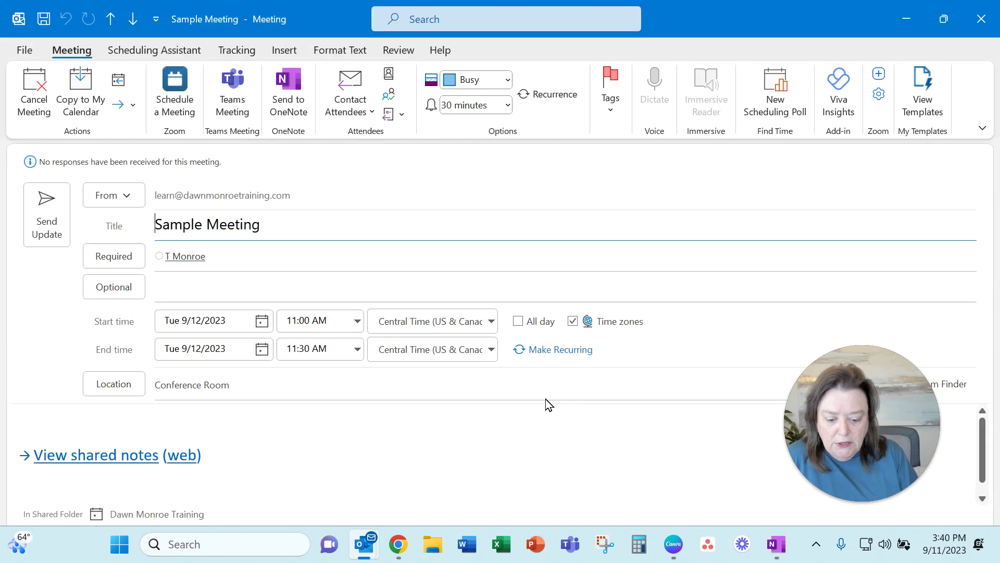
click(109, 464)
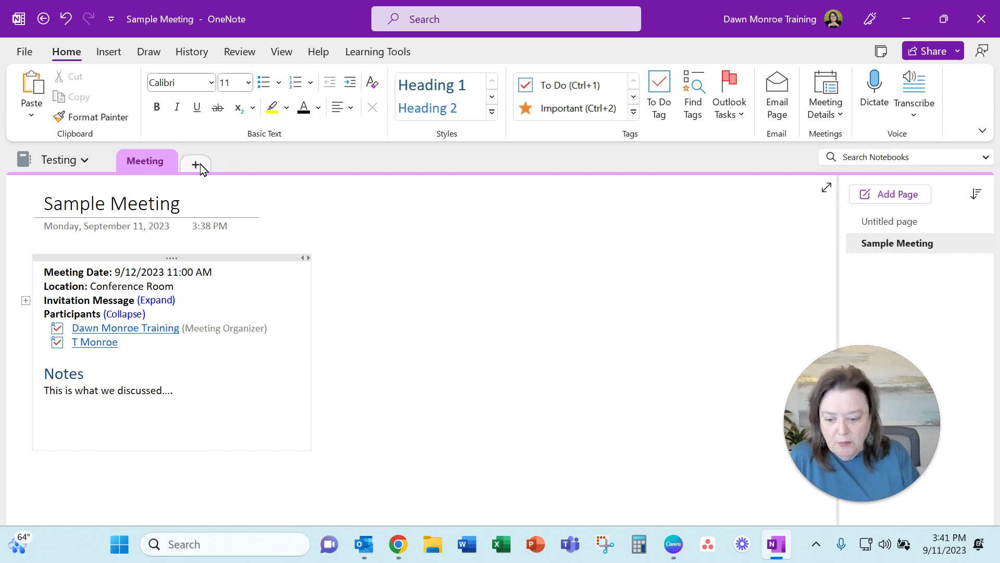
Create a Meeting section page titled 'Another Method' and place the cursor in its body
click(903, 195)
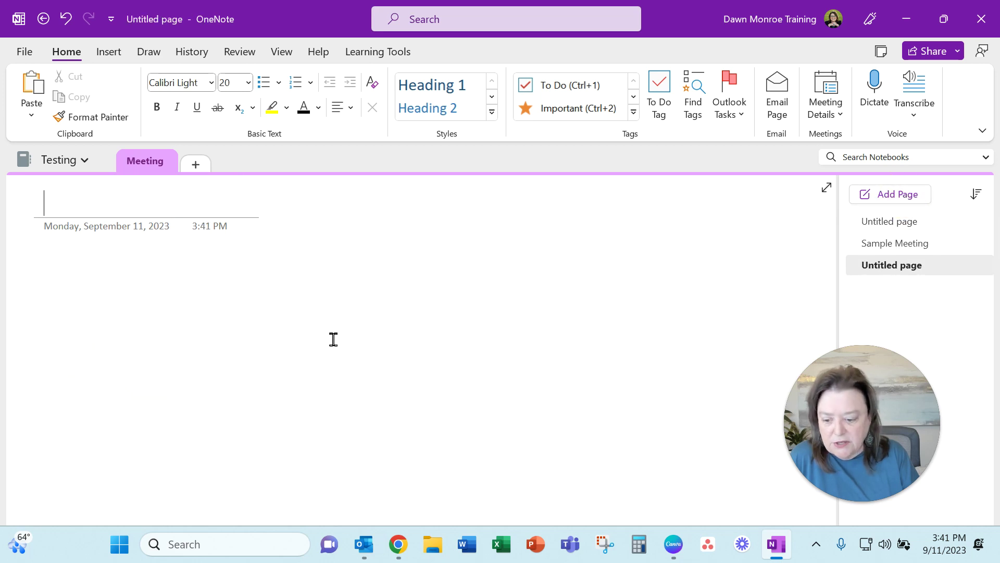
text(Another Method)
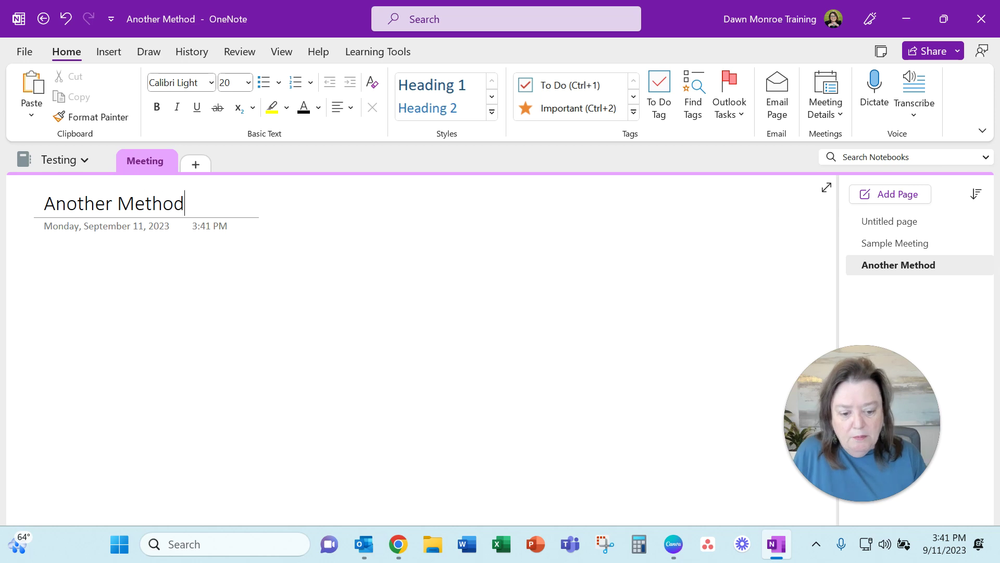
click(115, 263)
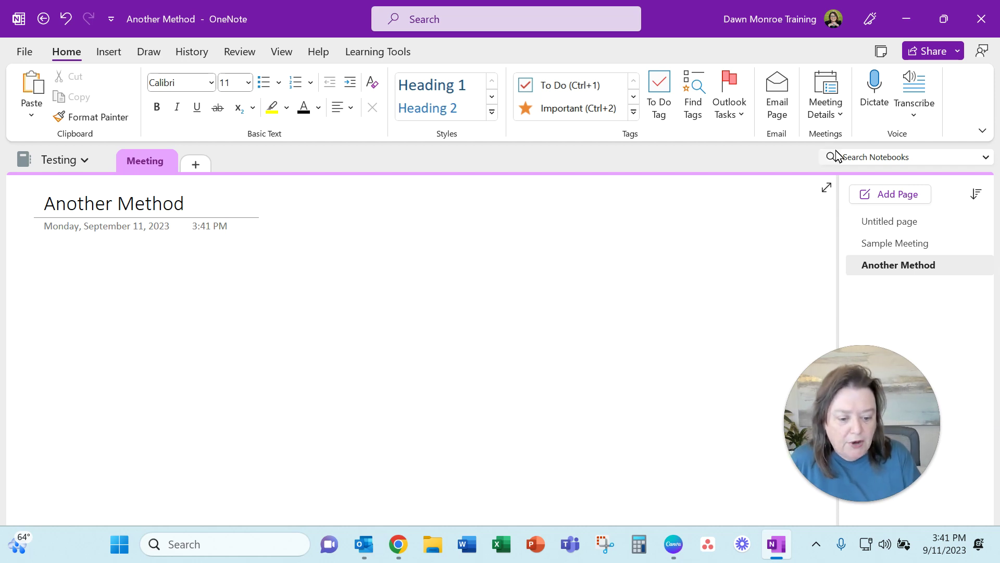
Insert meeting details for the 9/13/2023 8:00 AM Sunrise Scrambler meeting
click(835, 117)
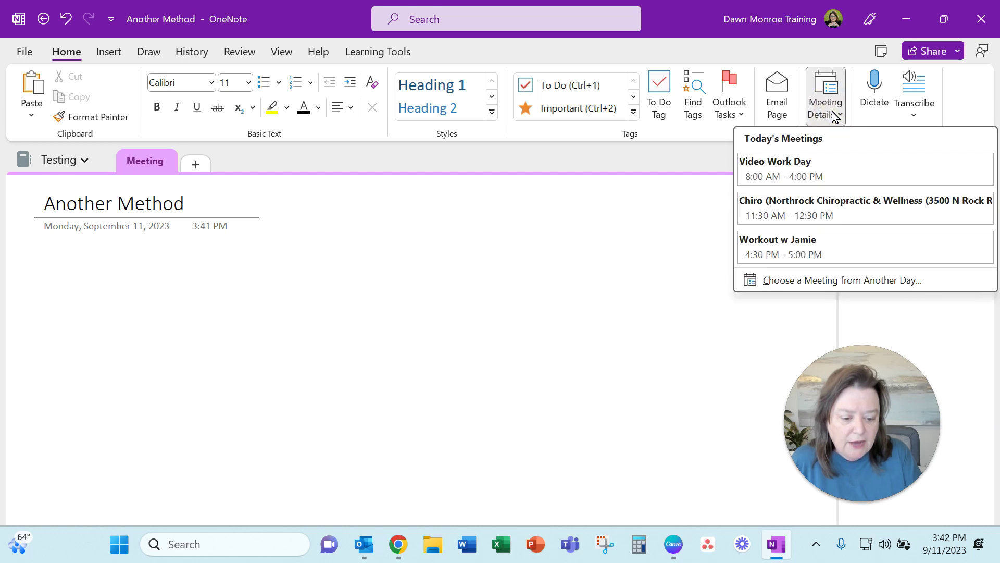
click(867, 282)
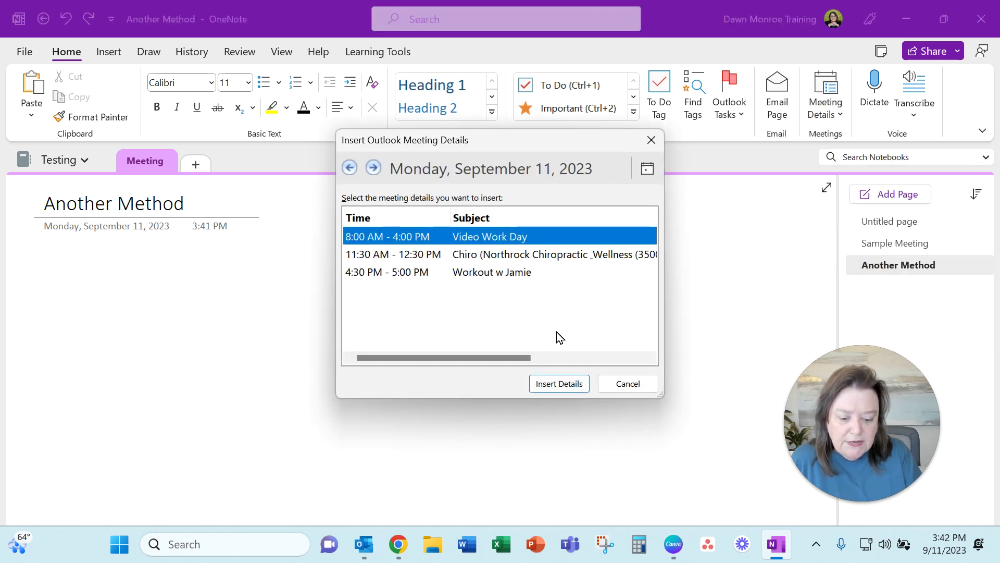
click(645, 175)
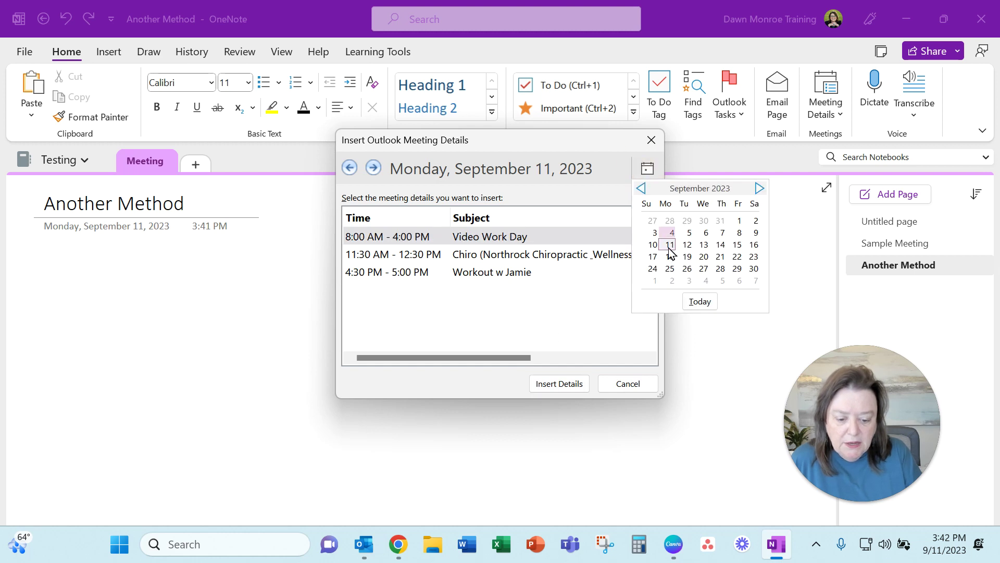
click(703, 245)
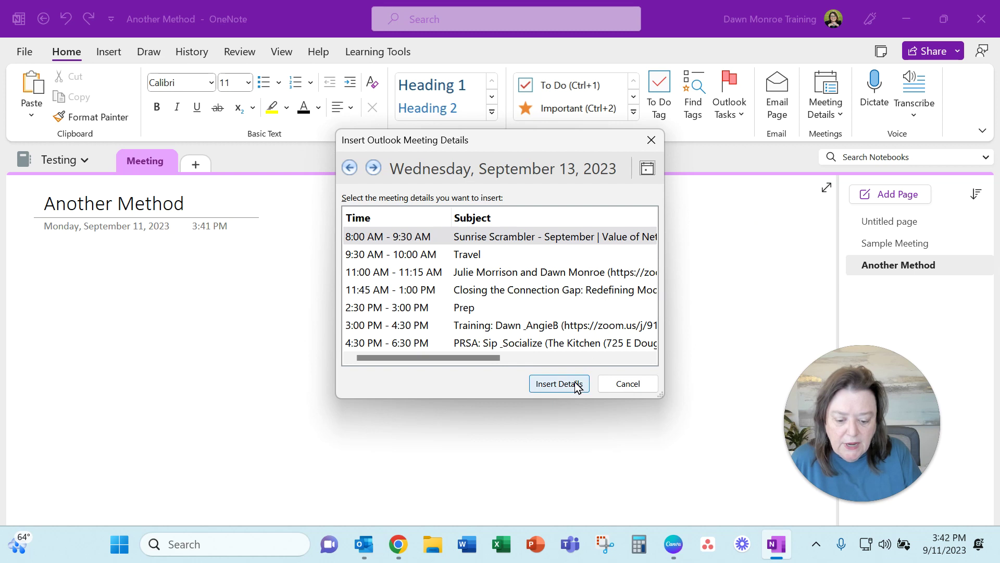
click(493, 239)
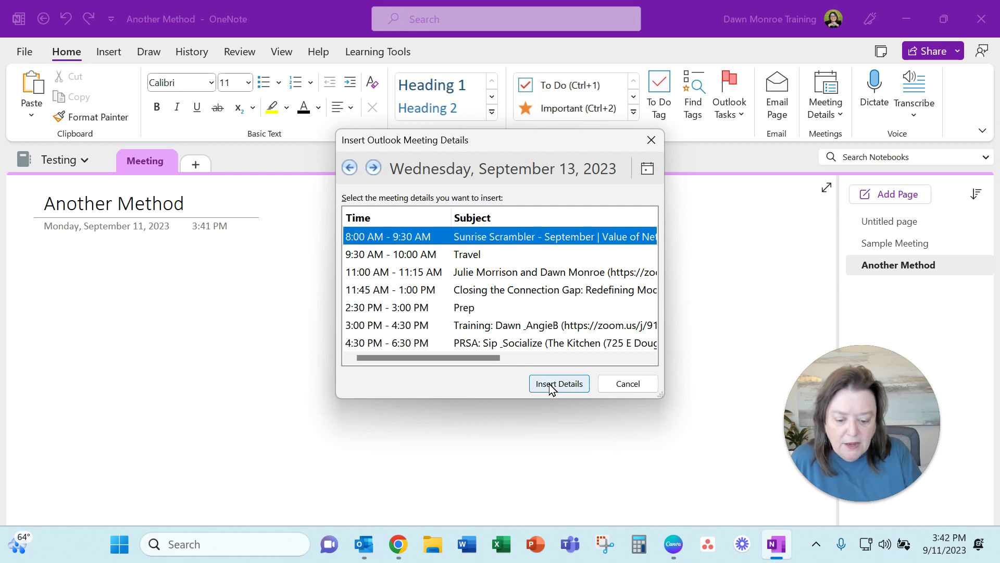
click(546, 384)
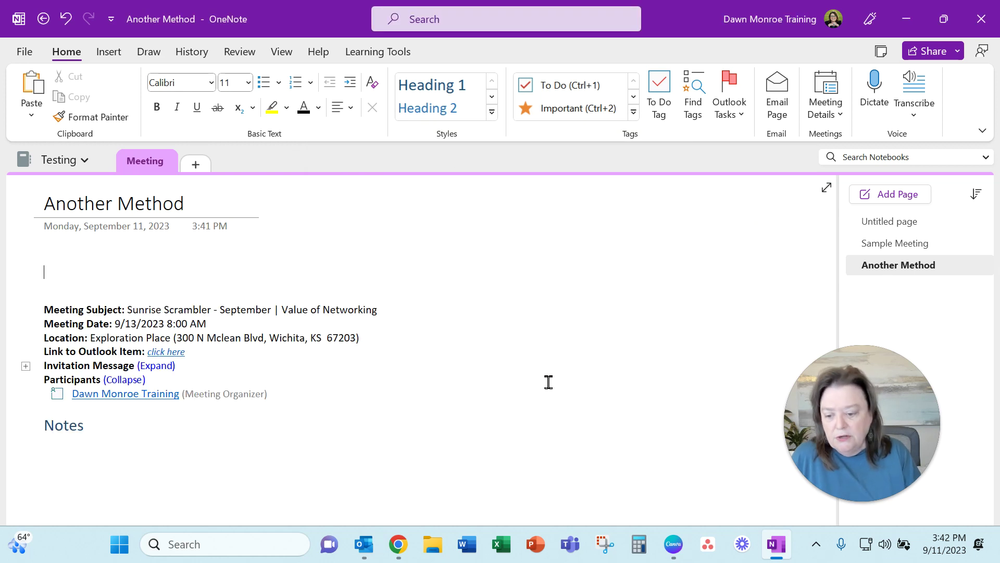